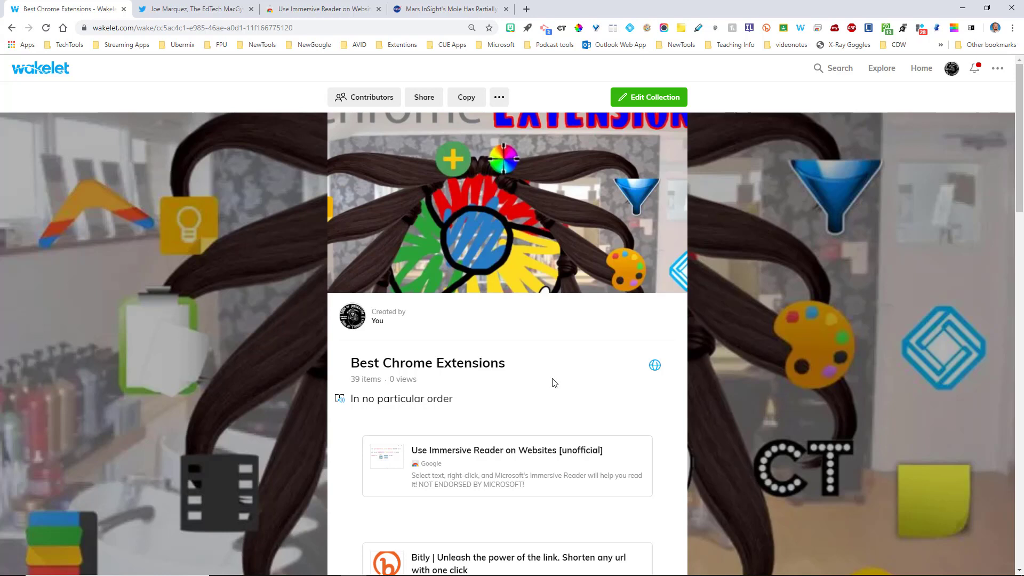
mouse_move(507, 470)
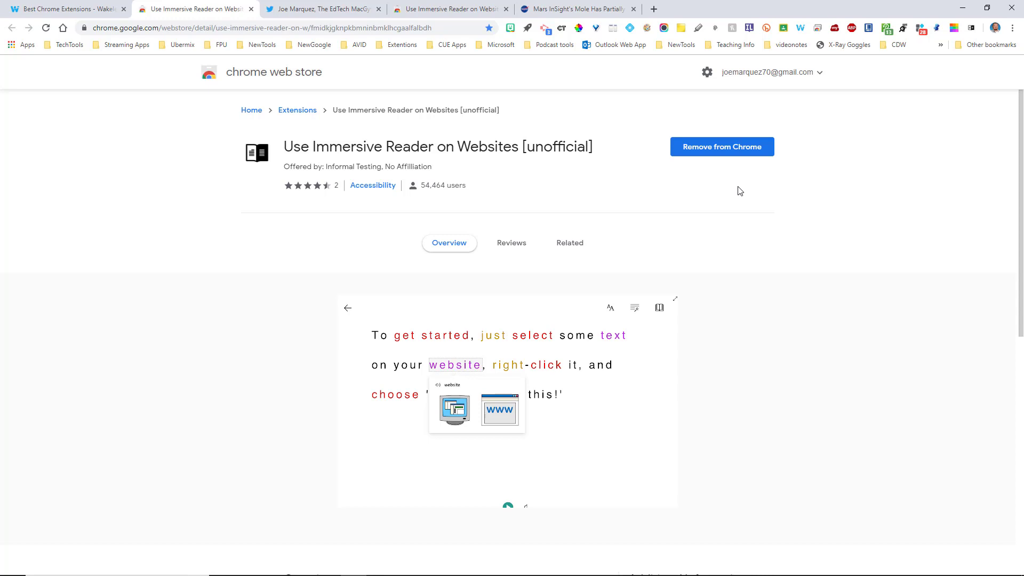
left_click(251, 9)
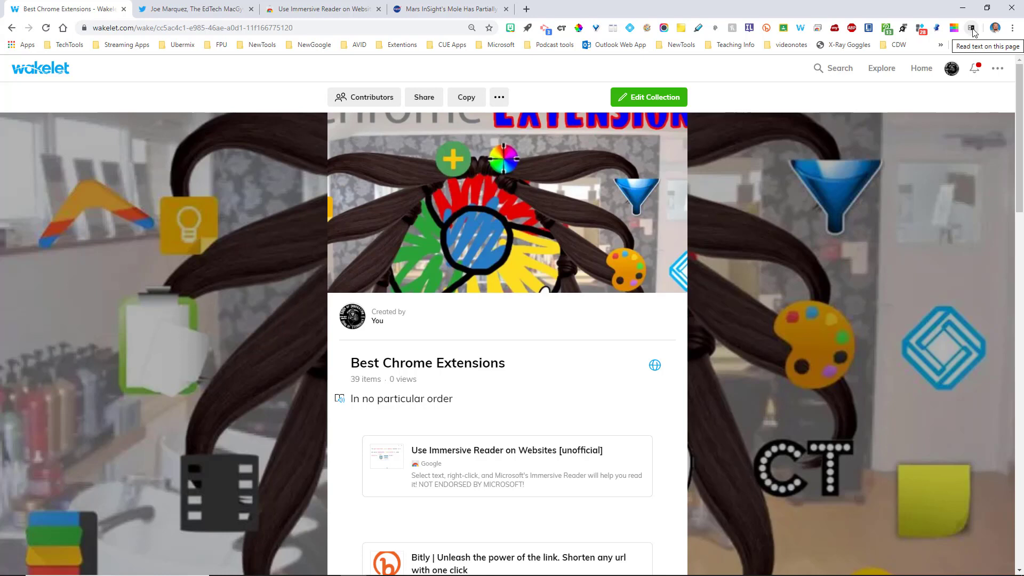
- Select the NASA Mars InSight article's first two paragraphs and open them with 'Help me read this'
left_click(441, 11)
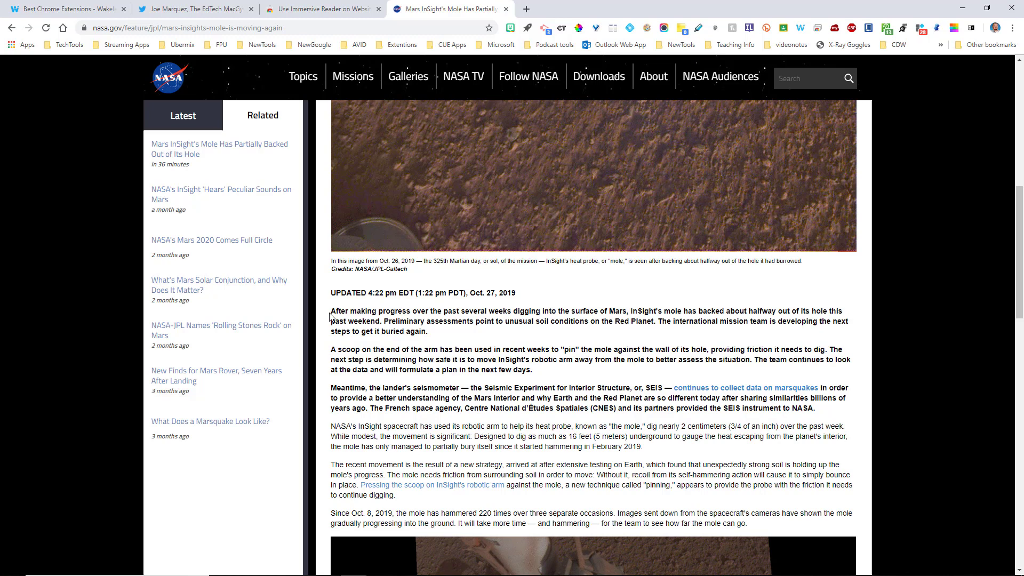
left_click_drag(331, 309, 571, 376)
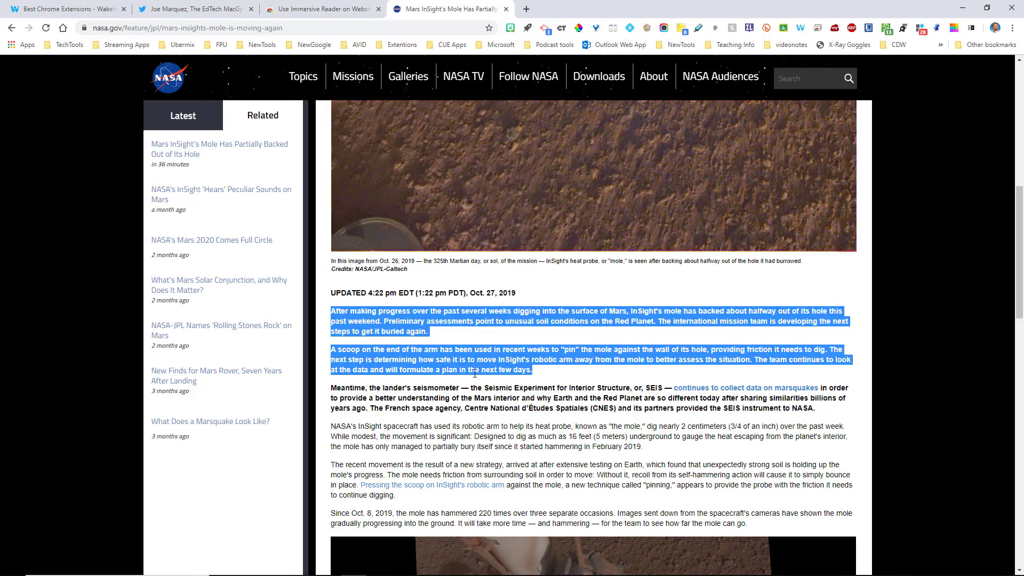
right_click(466, 367)
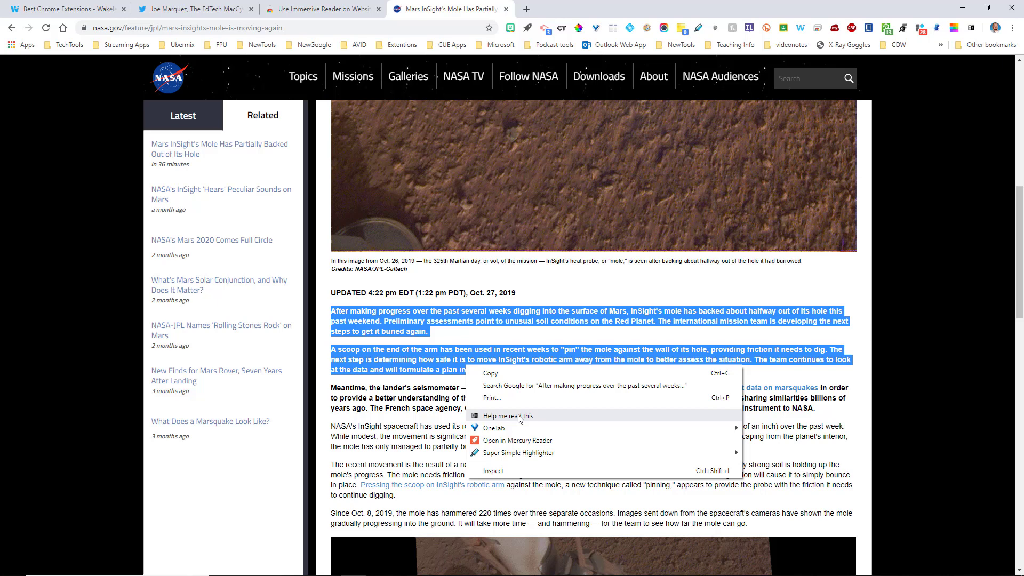
left_click(519, 417)
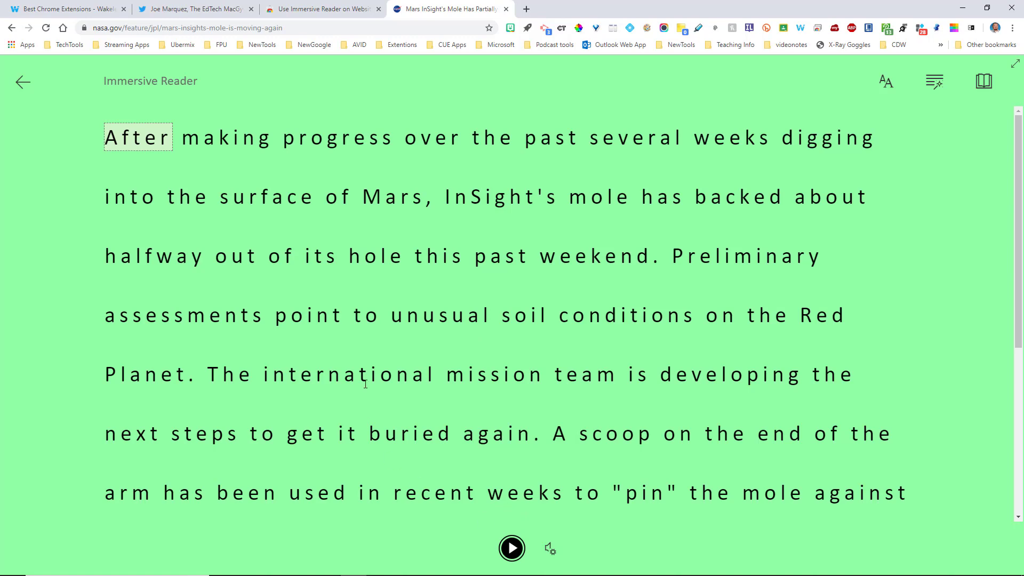
- Scroll through the two paragraphs, then play the read-aloud and pause it after 'weekend'
scroll(599, 313, "down", 5)
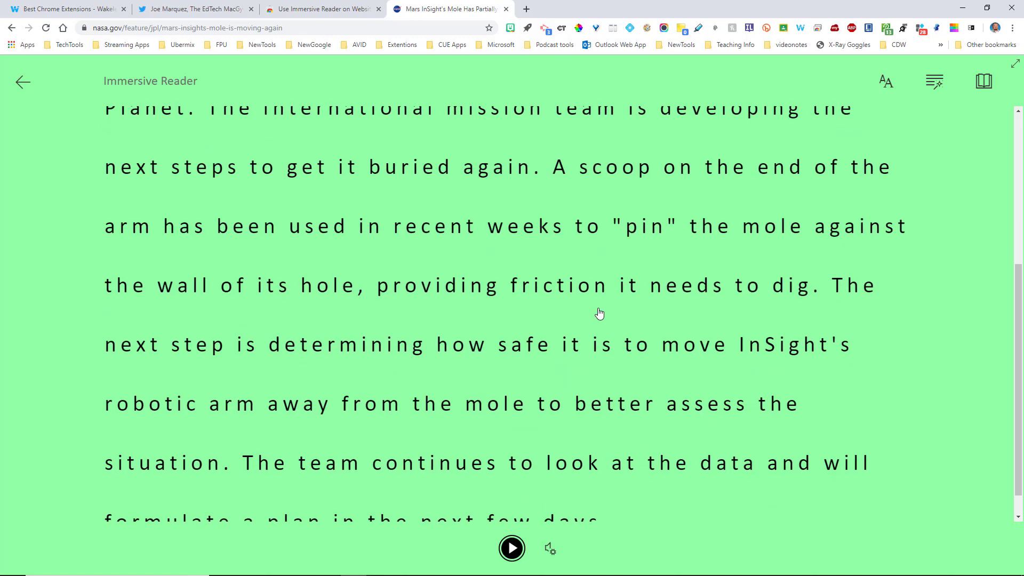
scroll(599, 313, "up", 5)
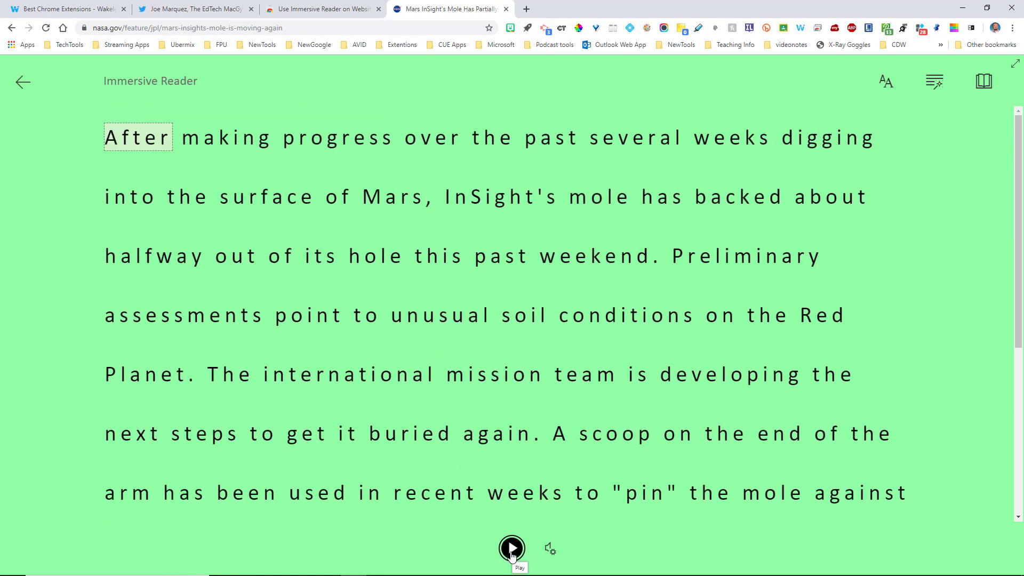
left_click(513, 551)
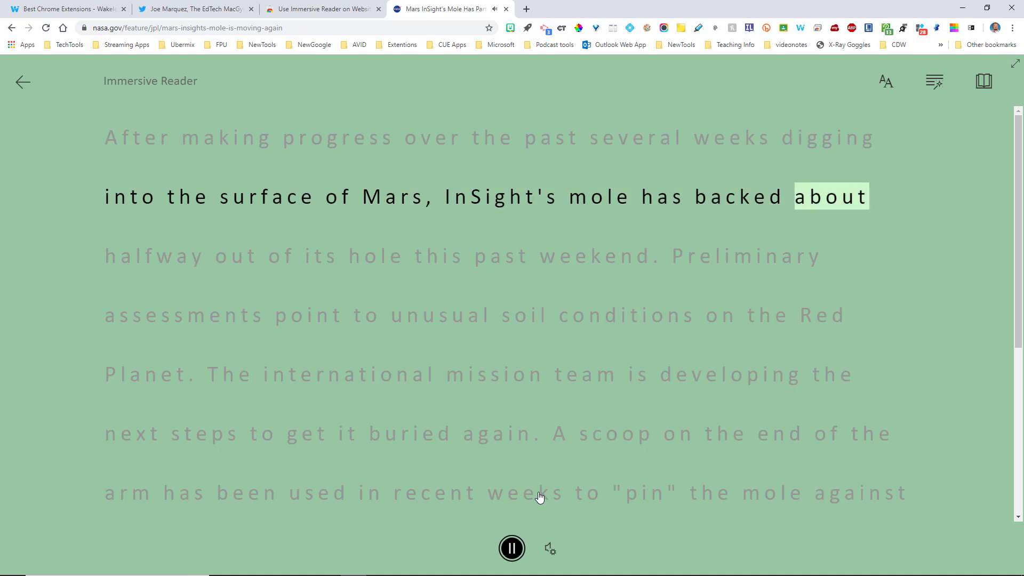
left_click(510, 556)
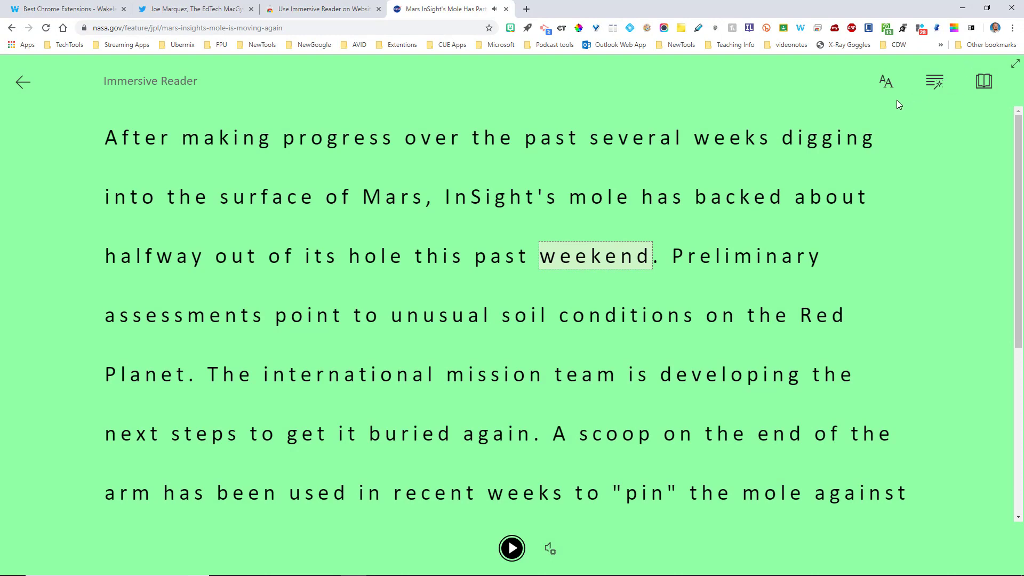
- Try text size 64 and narrow spacing, then restore size 42 and wide spacing
left_click(887, 90)
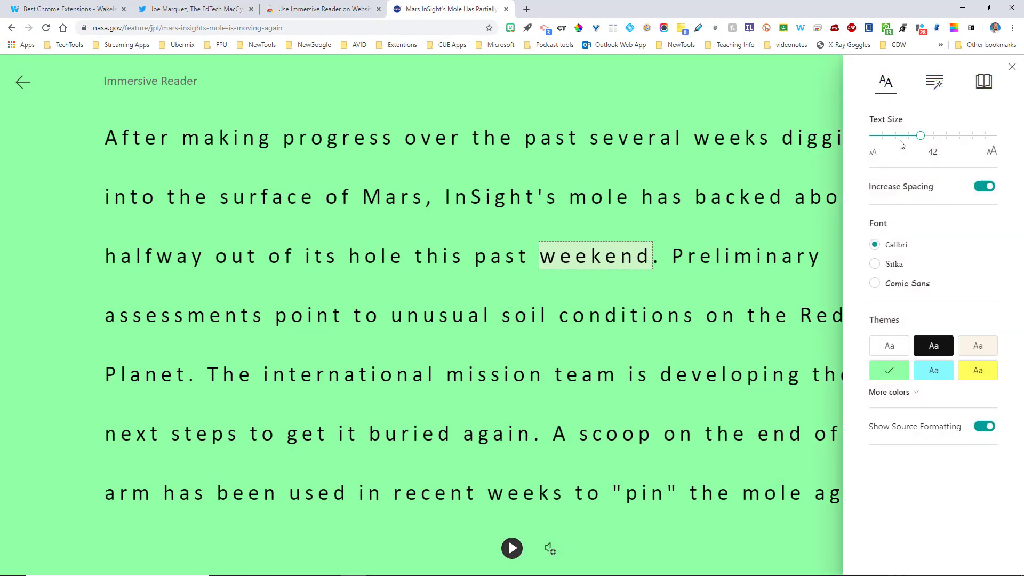
left_click(959, 136)
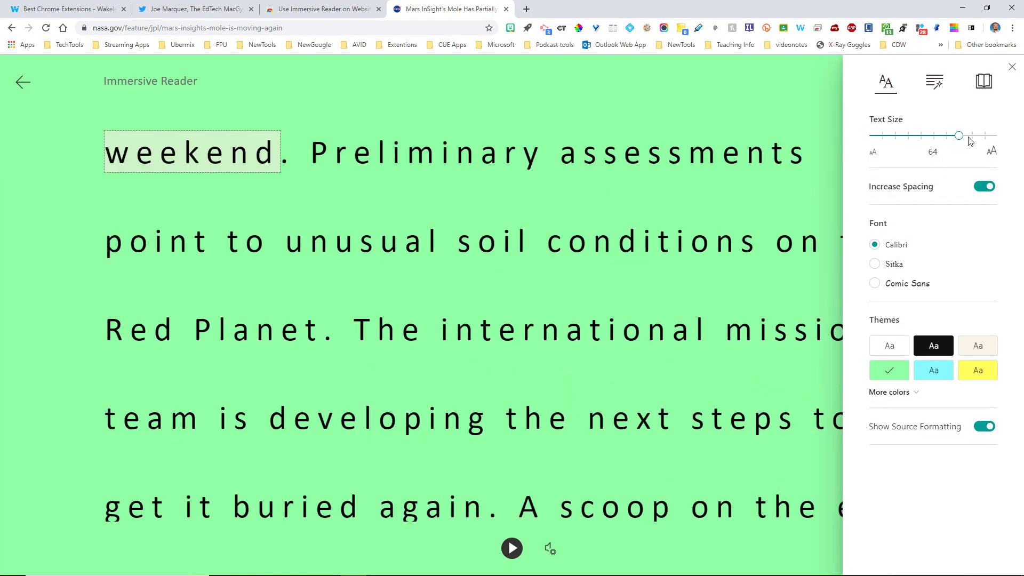
left_click(914, 139)
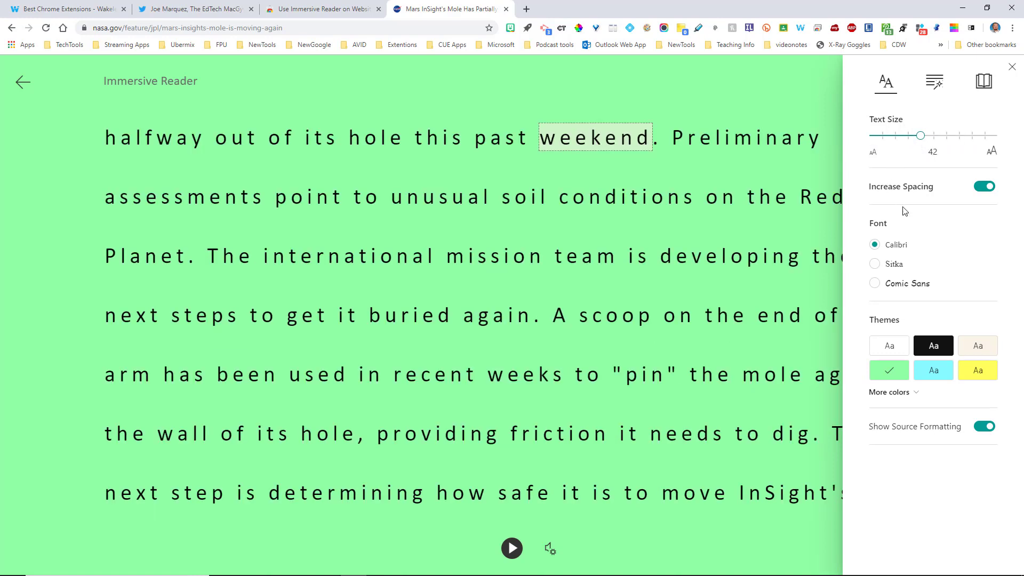
left_click(980, 187)
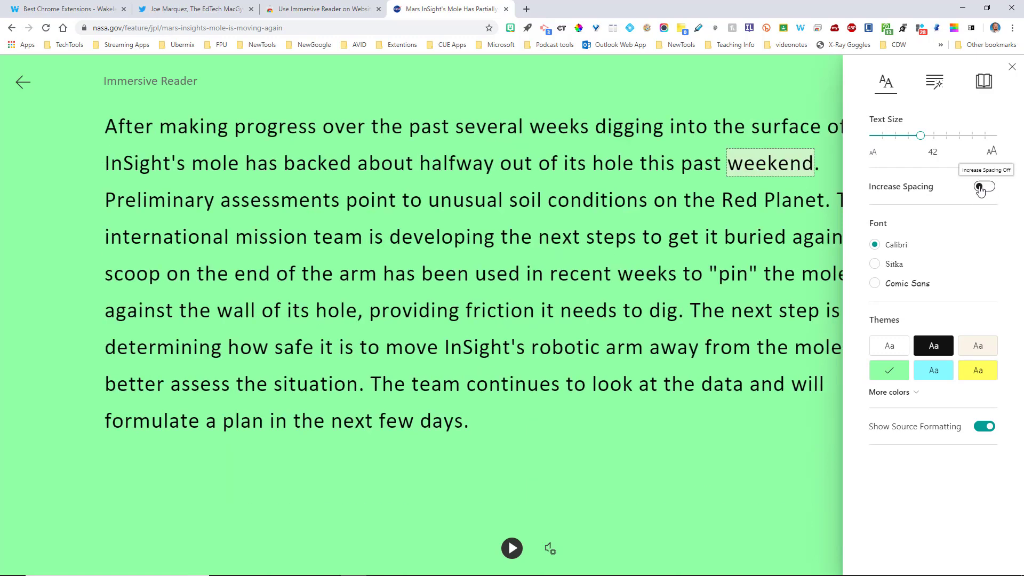
left_click(981, 187)
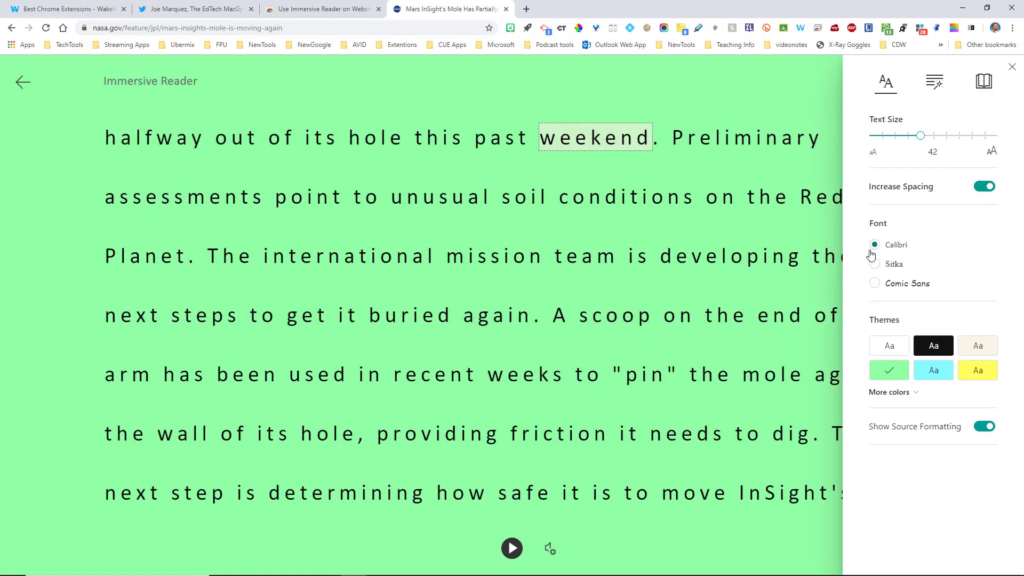
- Try Comic Sans, return to Calibri, set the light-blue background and show the grammar options
left_click(874, 283)
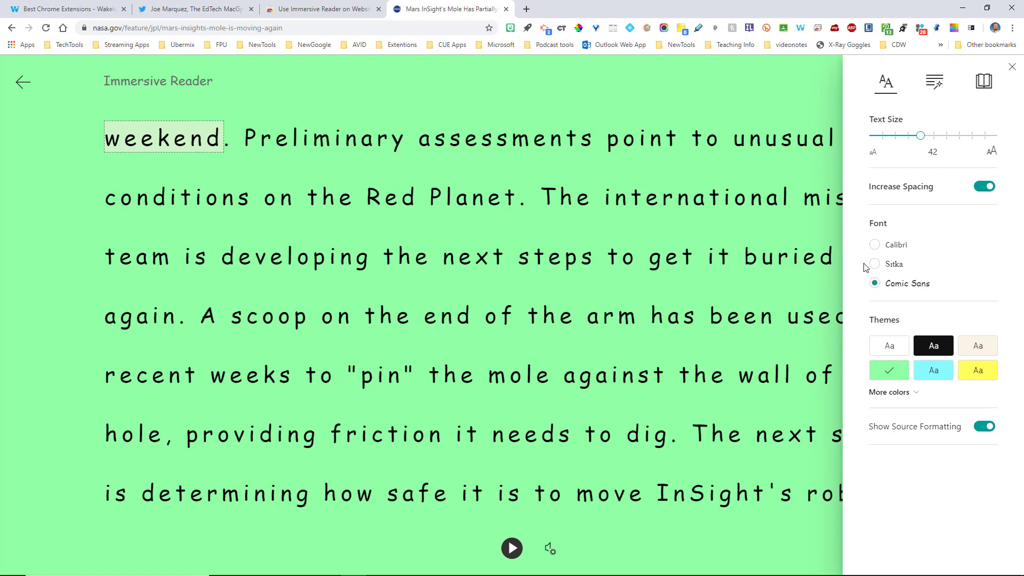
left_click(874, 244)
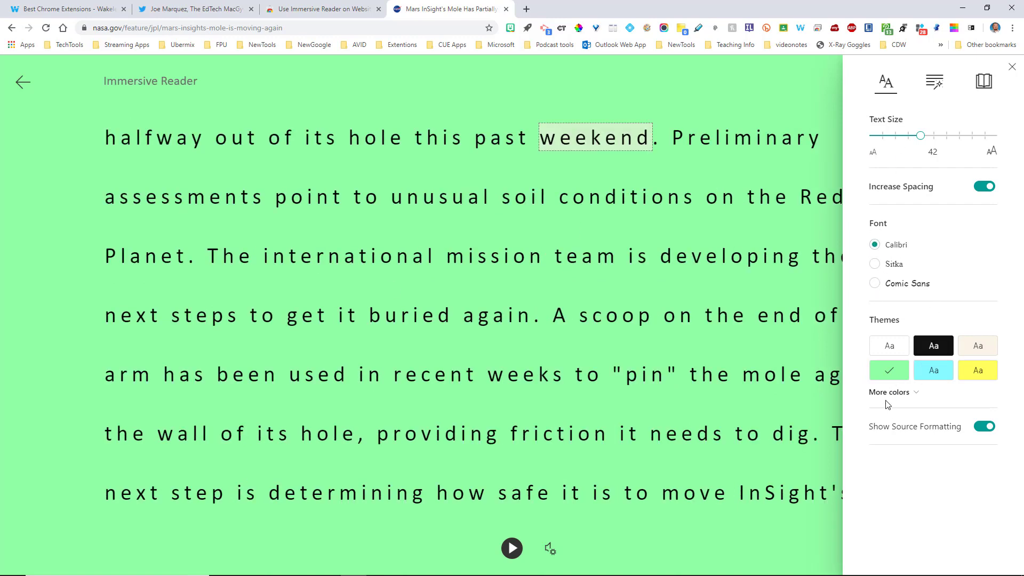
left_click(933, 373)
left_click(936, 93)
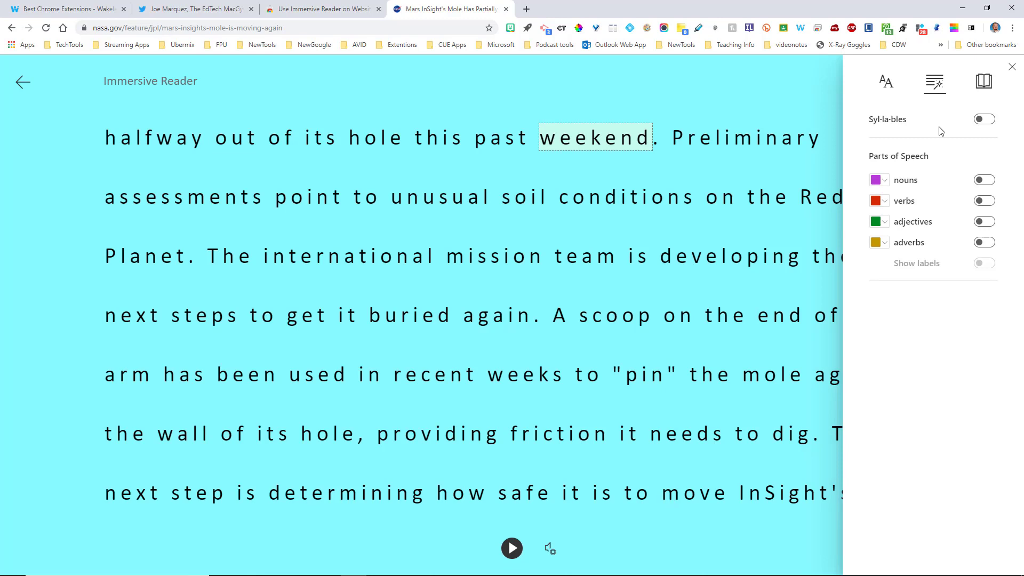
left_click(984, 119)
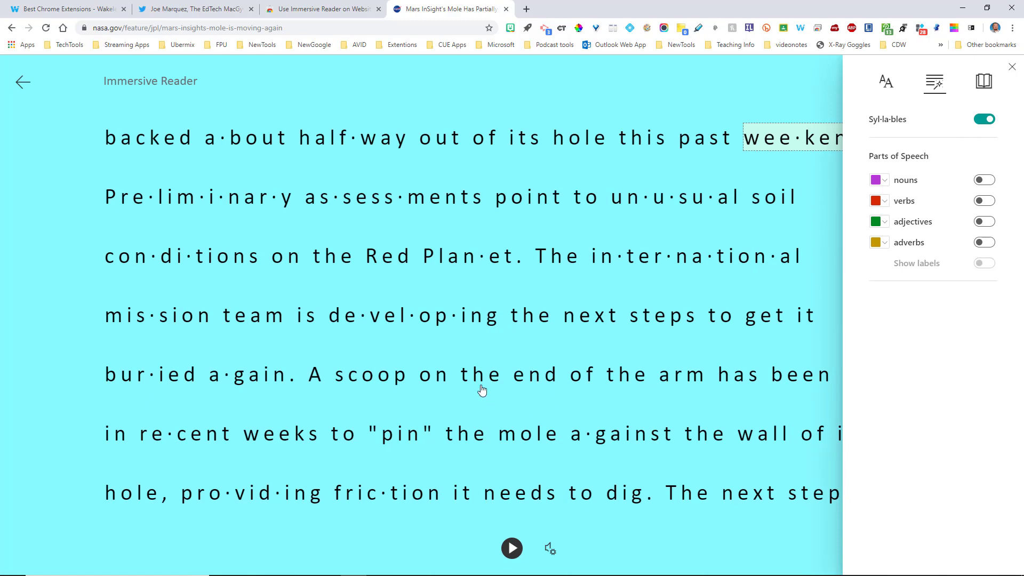
left_click(985, 121)
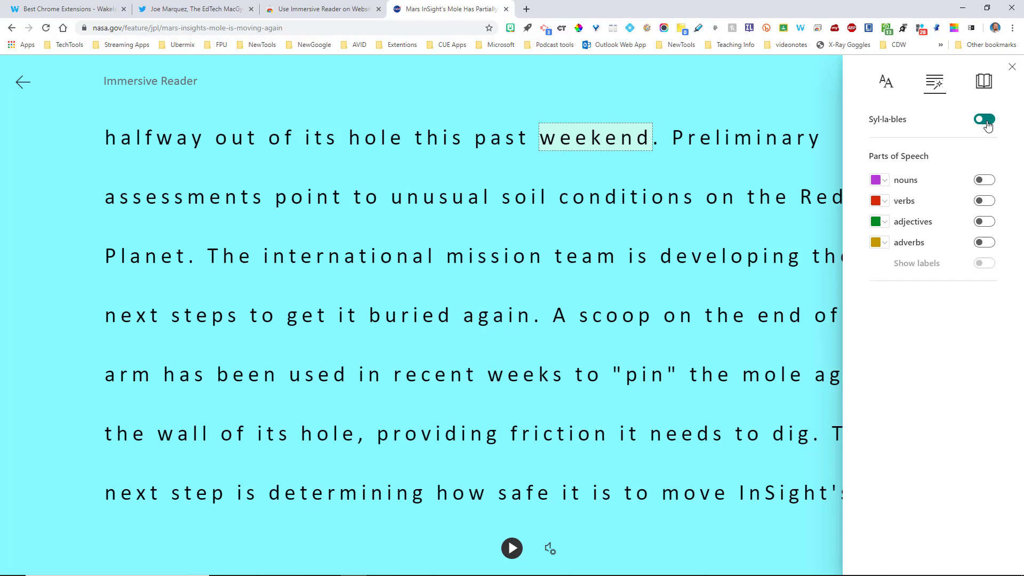
left_click(980, 181)
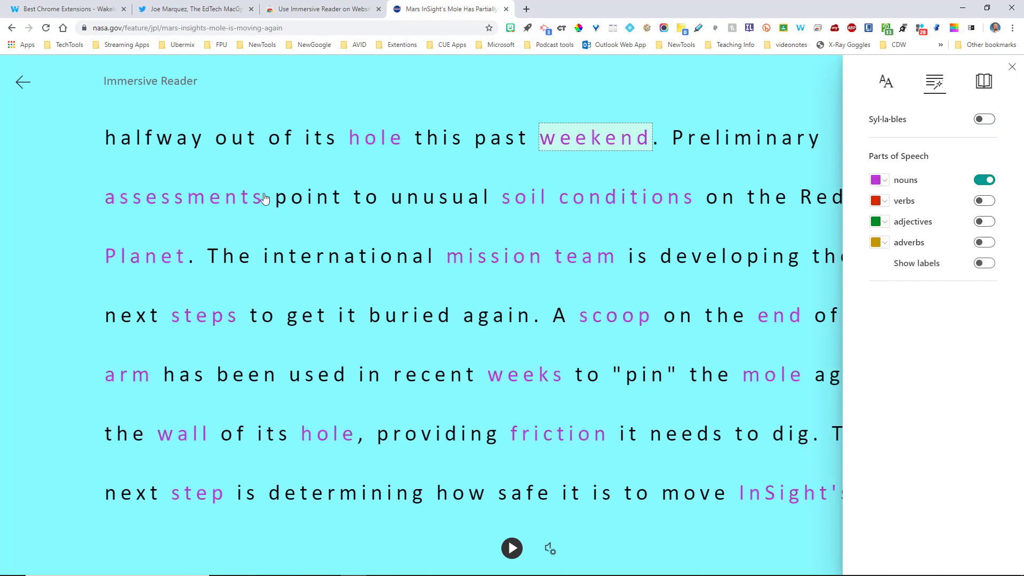
left_click(990, 184)
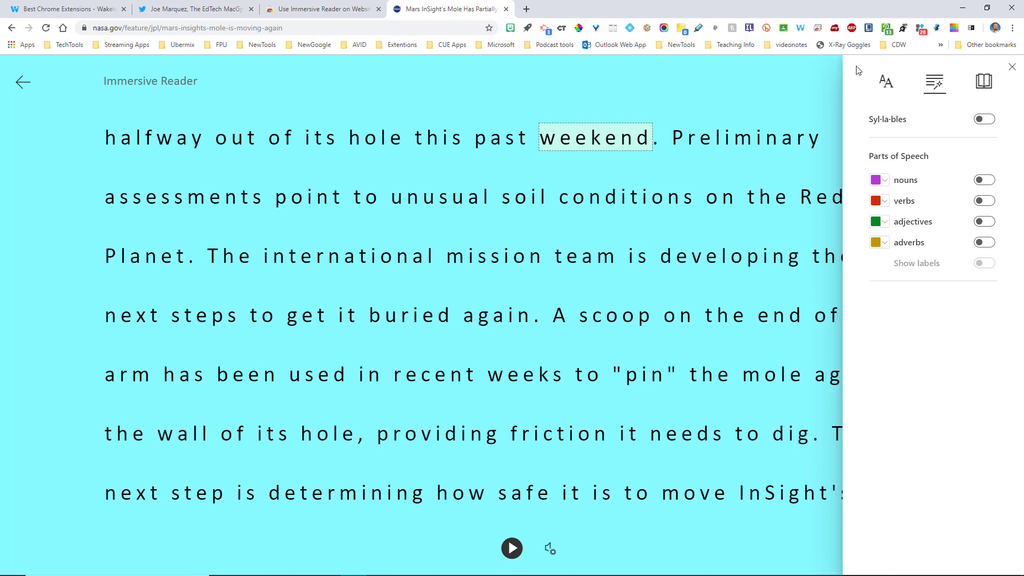
- Turn on line focus and widen it from one line to three, then five lines
left_click(986, 83)
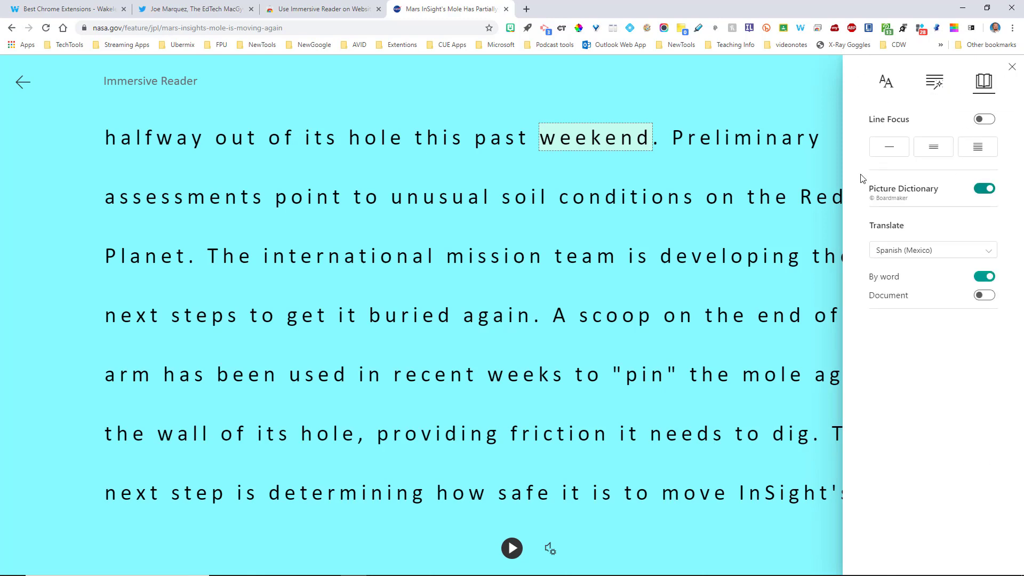
left_click(889, 156)
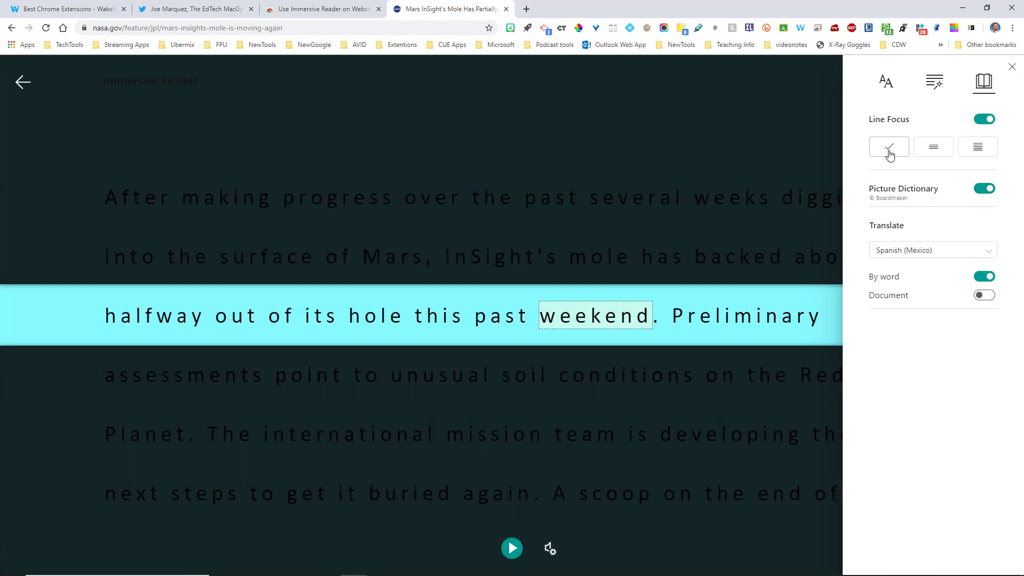
left_click(934, 146)
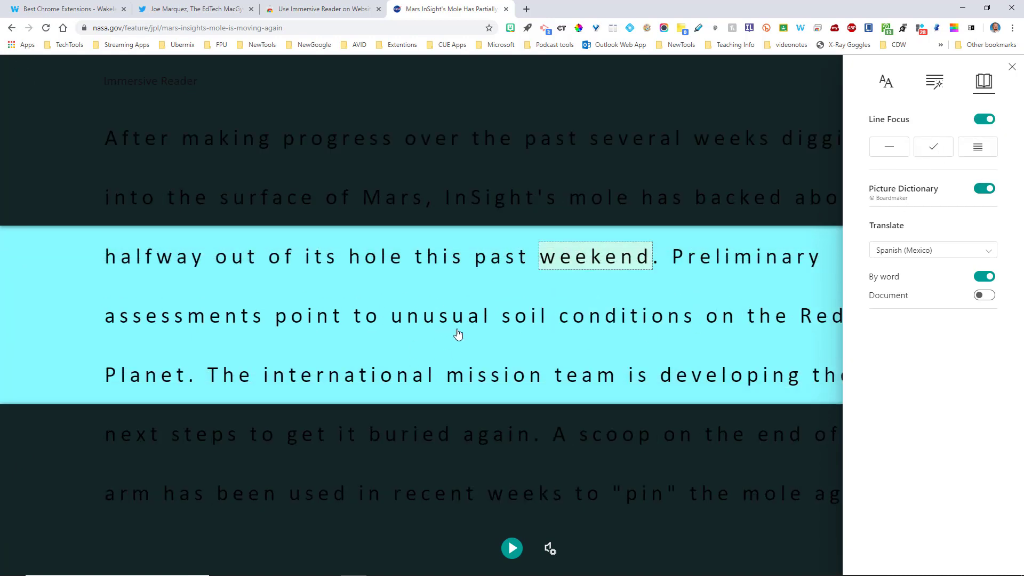
left_click(967, 154)
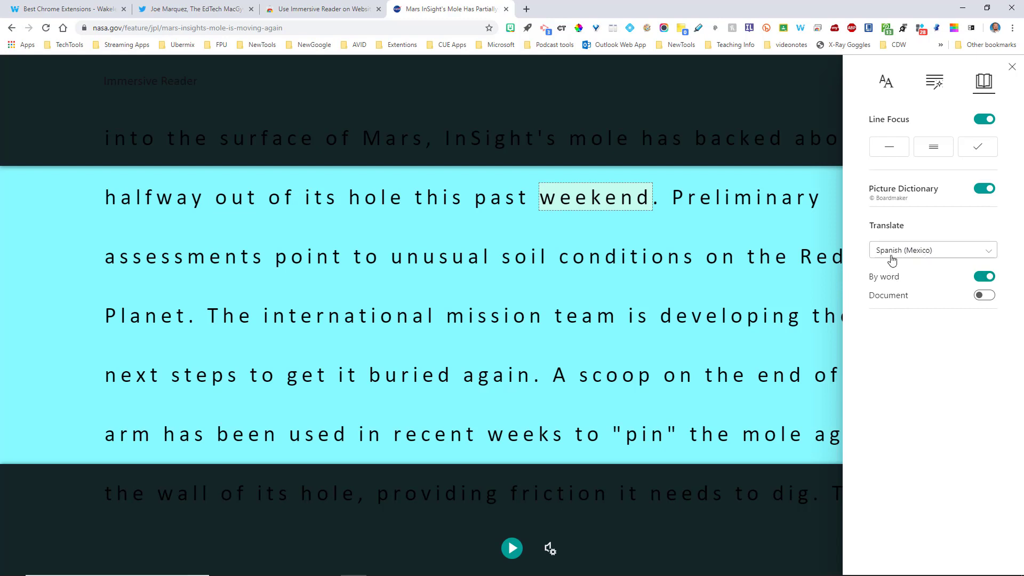
- Keep Spanish (Mexico) as the translation language and translate the whole document
left_click(989, 255)
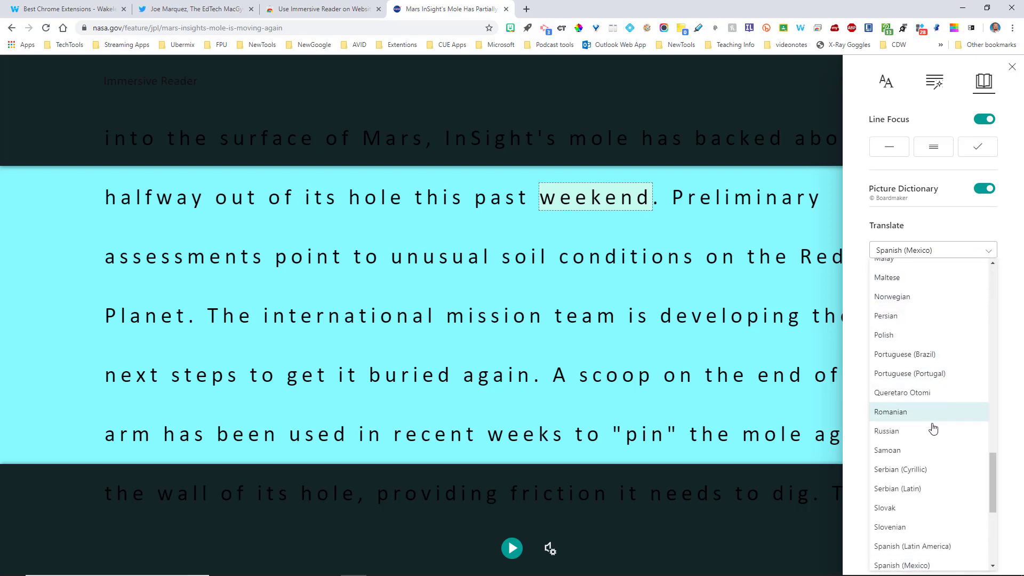
scroll(928, 424, "up", 5)
scroll(932, 422, "up", 4)
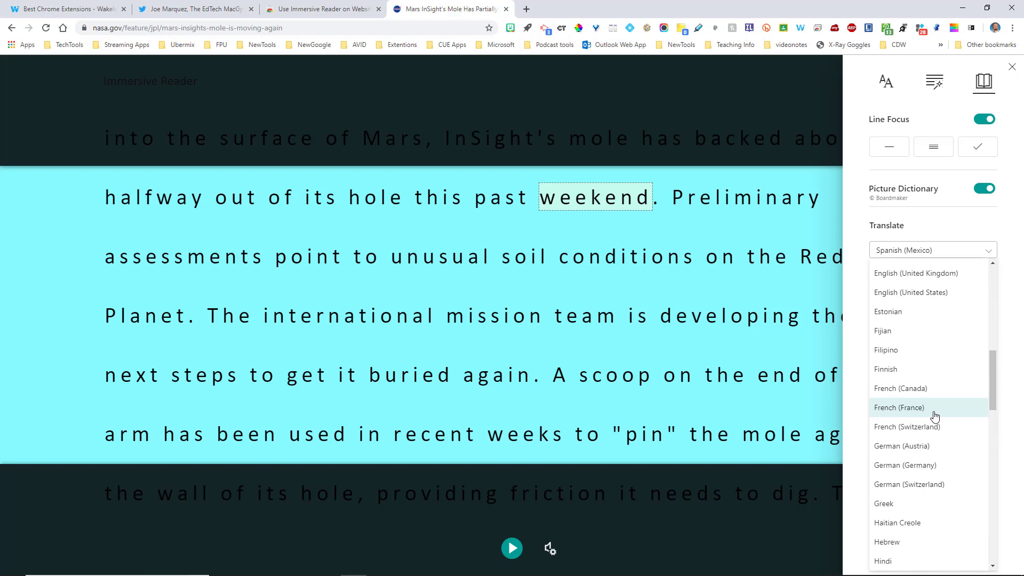
scroll(935, 414, "up", 2)
scroll(937, 422, "down", 12)
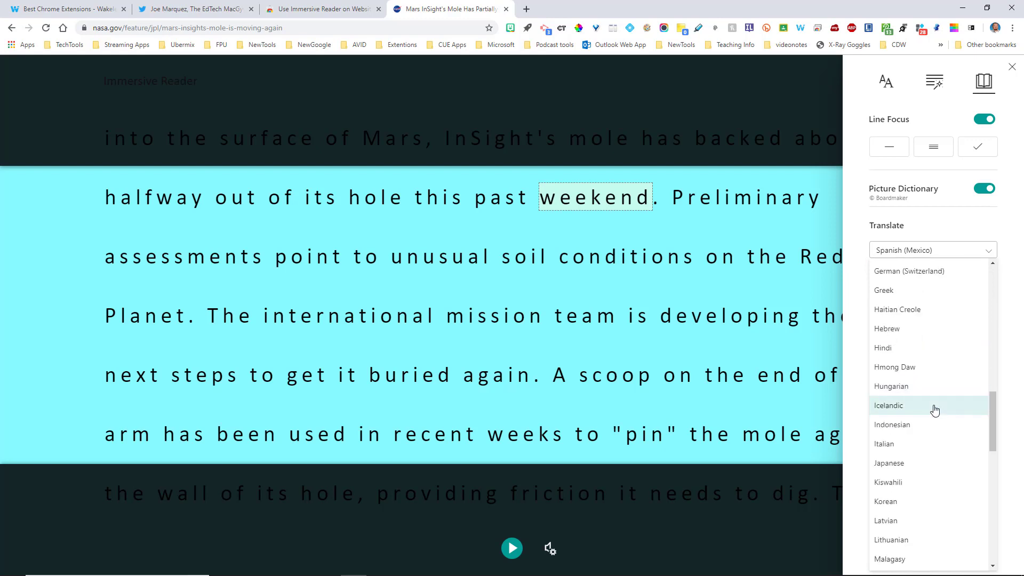
scroll(937, 442, "down", 2)
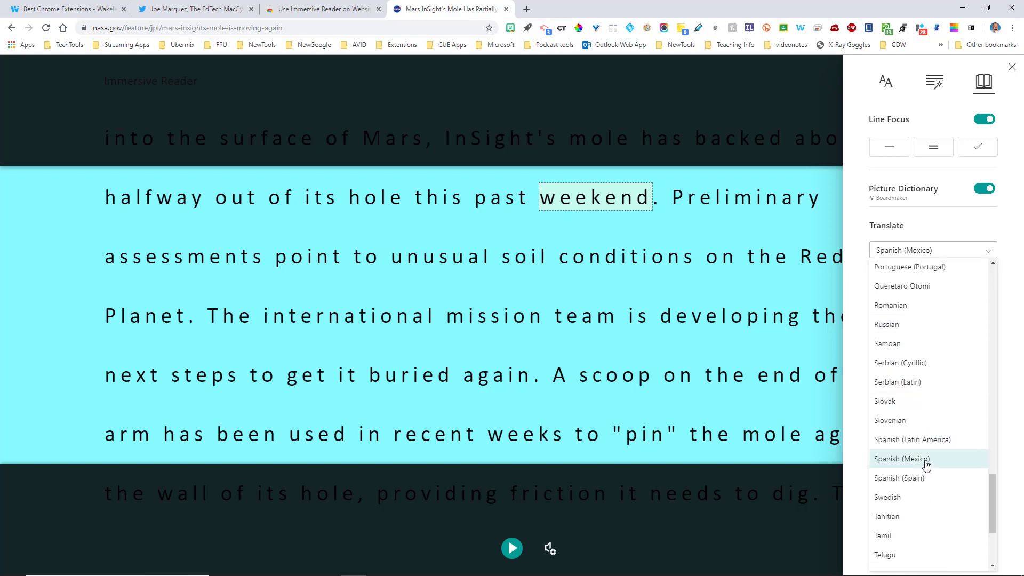
left_click(929, 459)
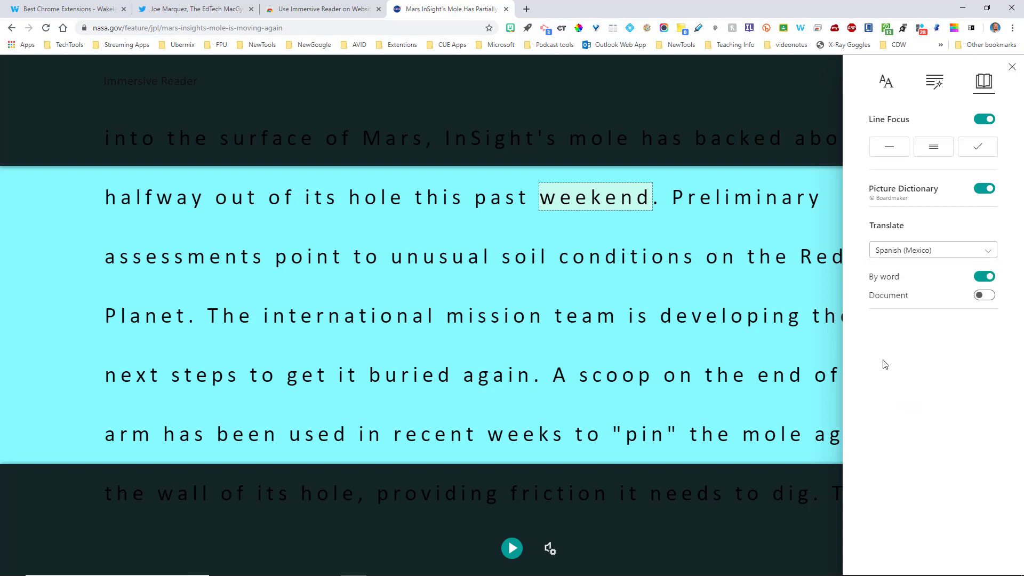
left_click(979, 297)
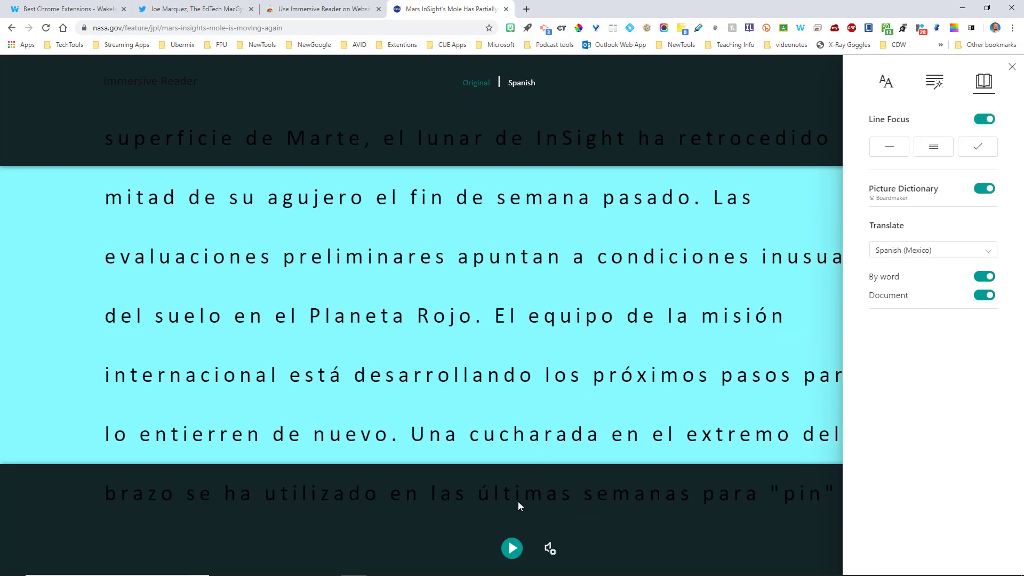
- Play the Spanish read-aloud briefly, stop it, and reopen the reading preferences
left_click(511, 550)
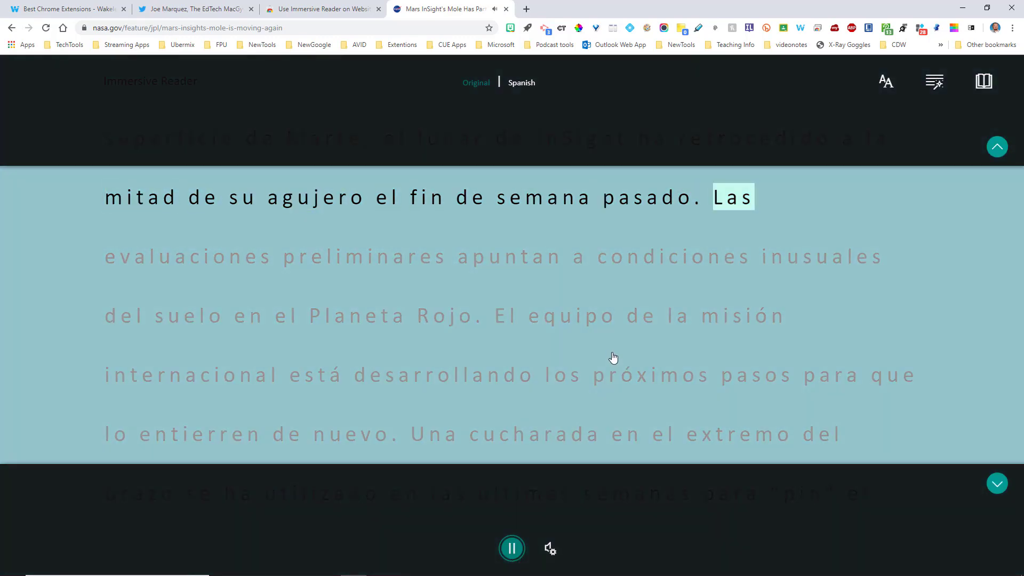
left_click(510, 554)
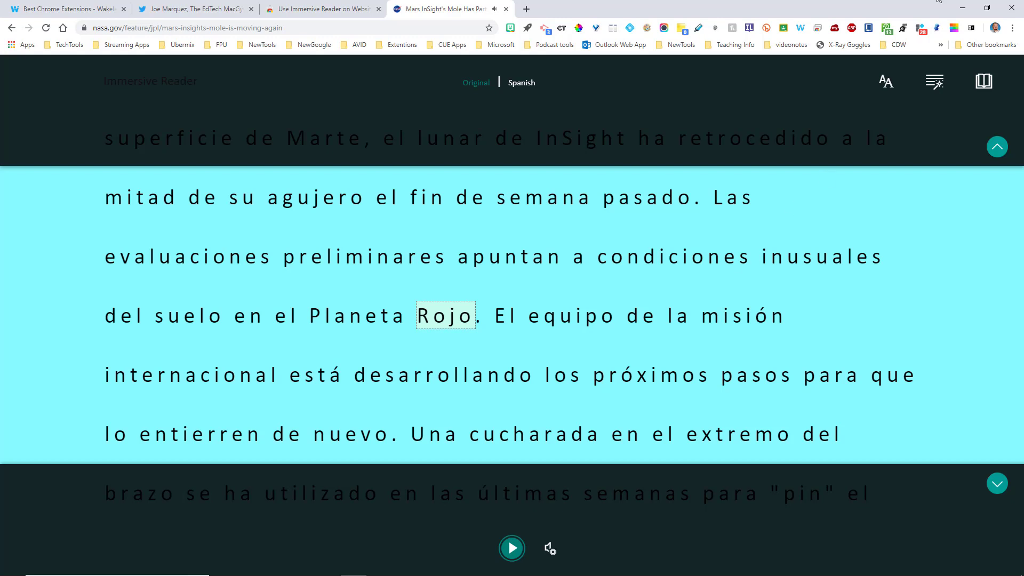
left_click(984, 89)
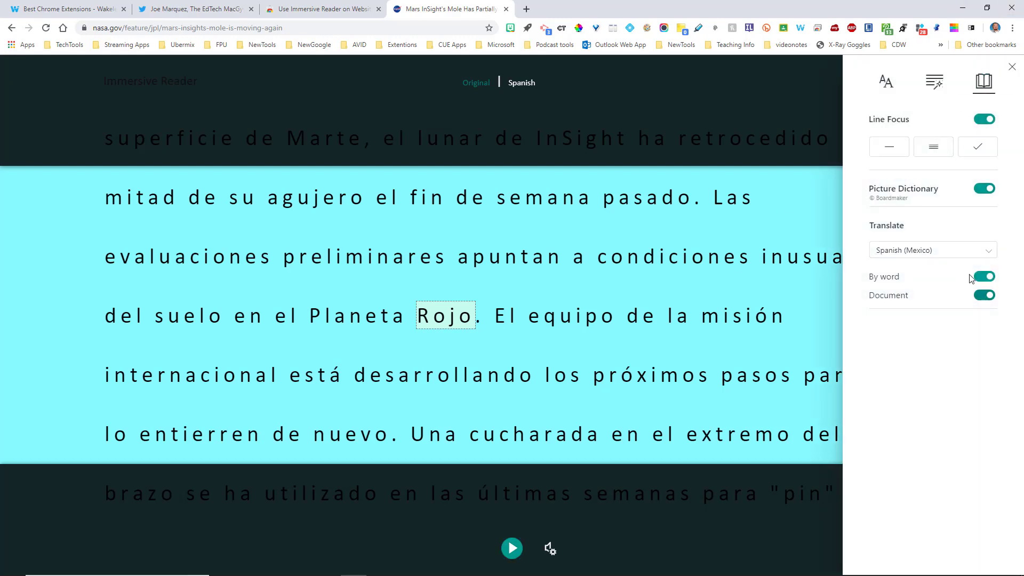
- Translate the whole document into Chinese Simplified (China) and start reading it aloud
left_click(985, 255)
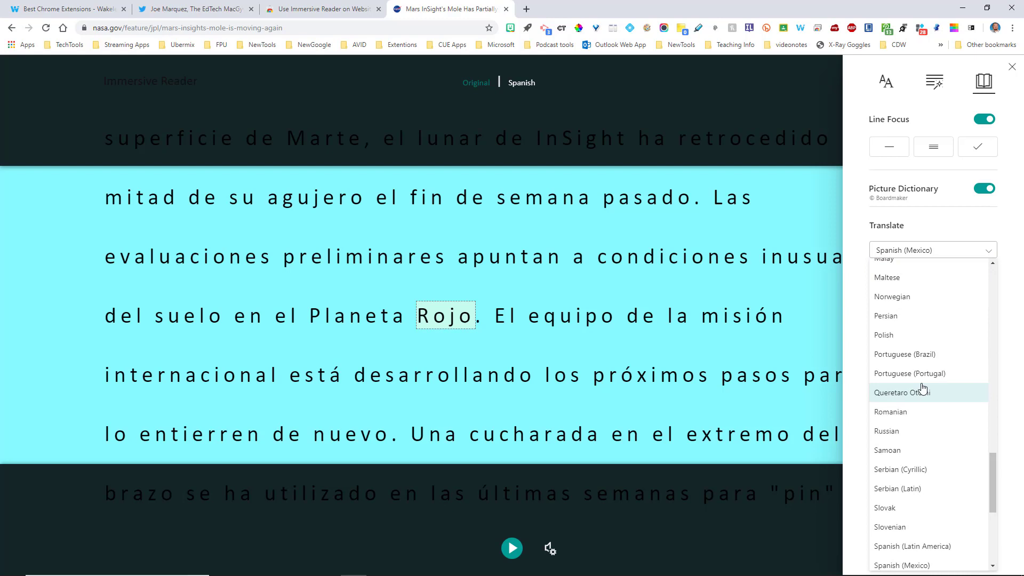
scroll(932, 391, "down", 3)
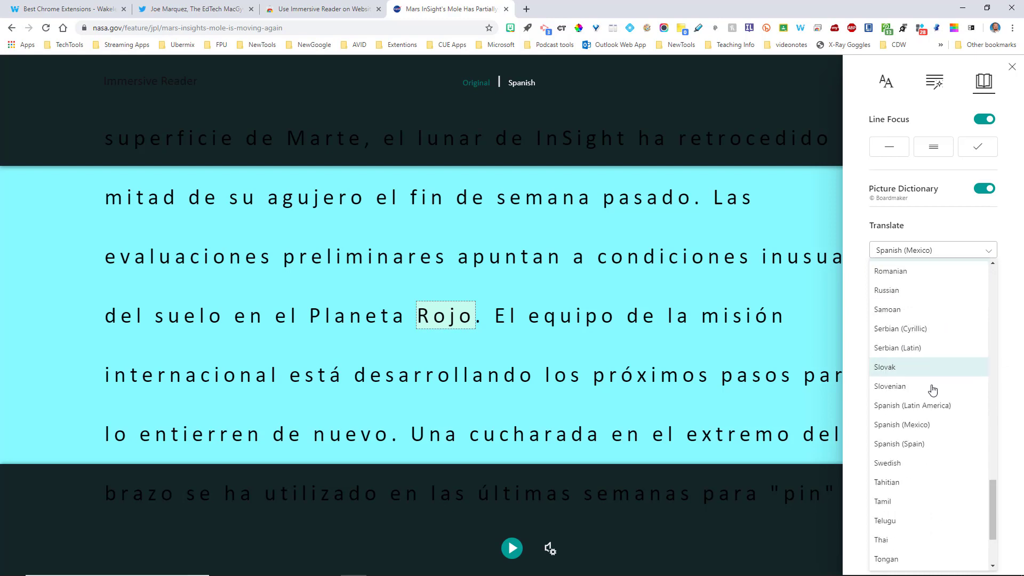
scroll(933, 388, "down", 2)
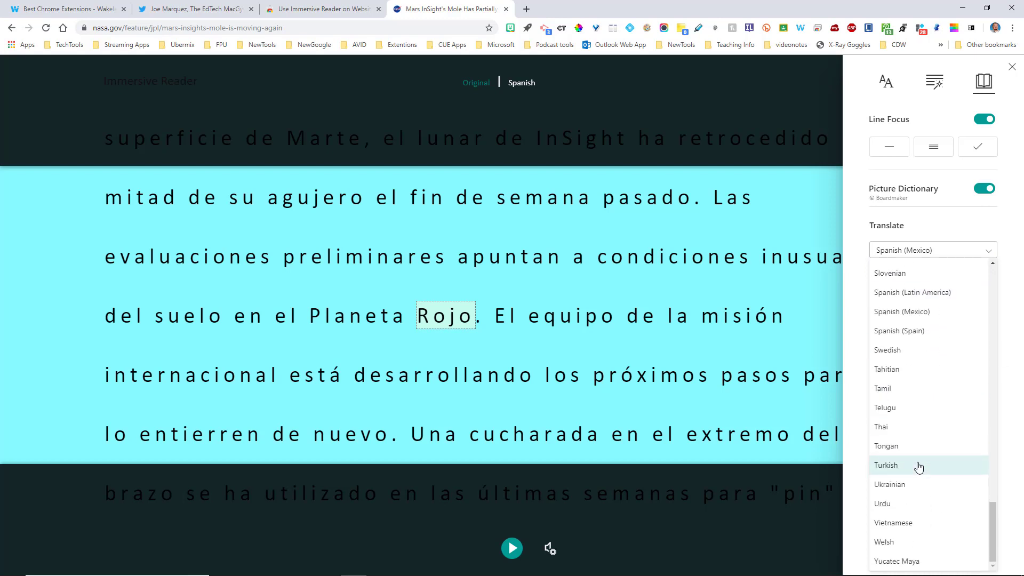
scroll(930, 446, "up", 20)
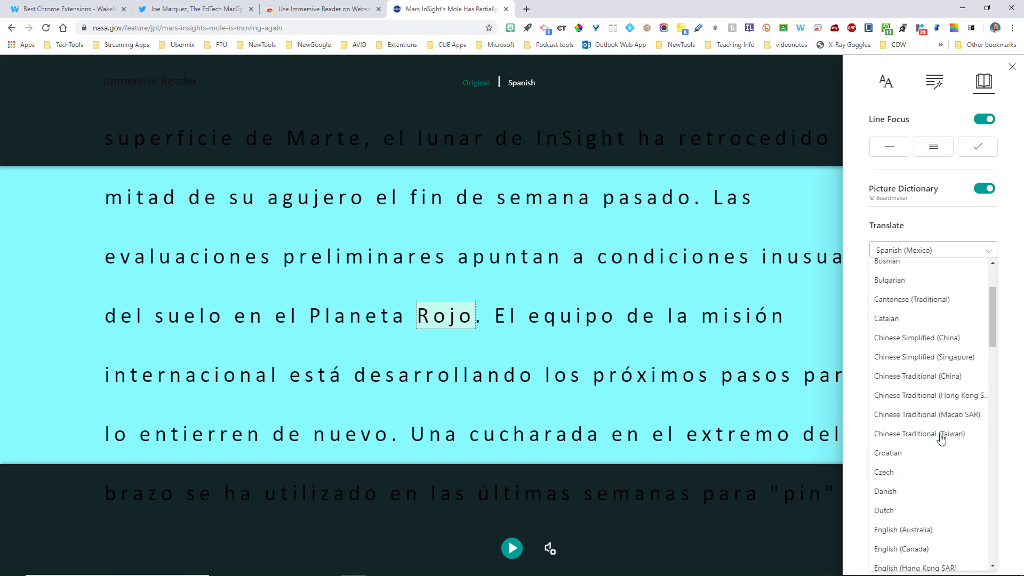
left_click(924, 337)
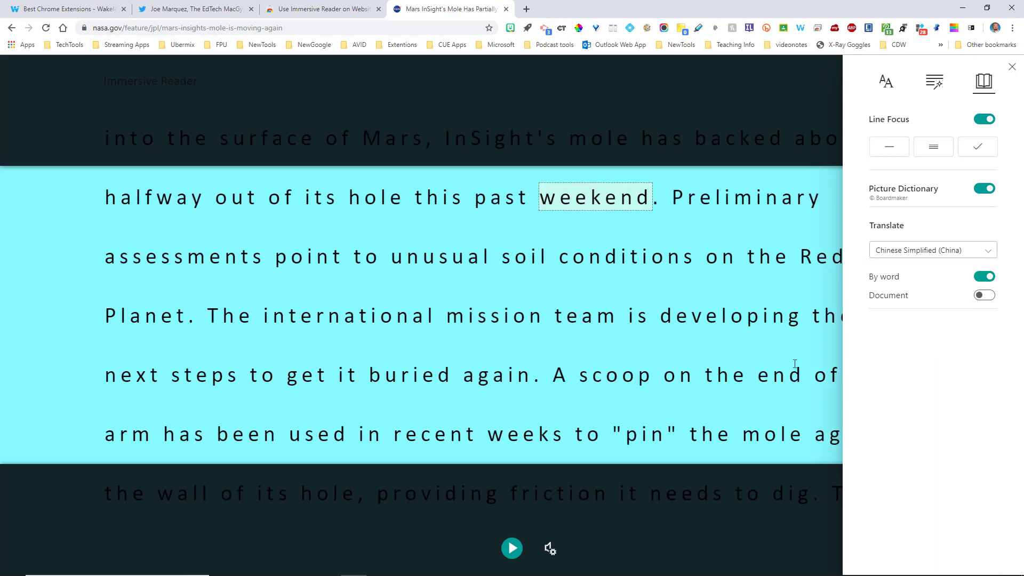
left_click(983, 296)
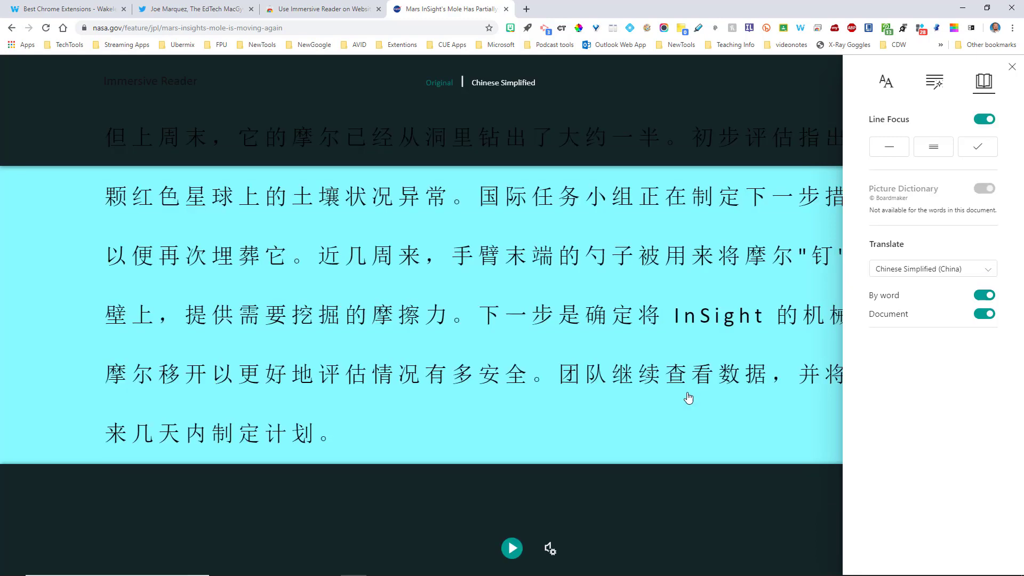
left_click(513, 550)
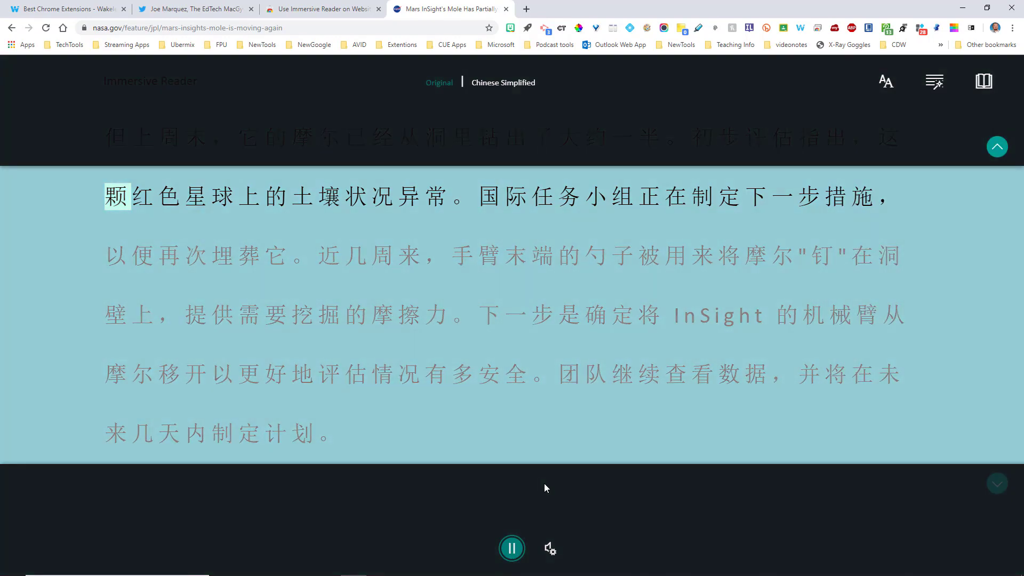
- Pause the Chinese Simplified read-aloud at the word 小组
left_click(517, 551)
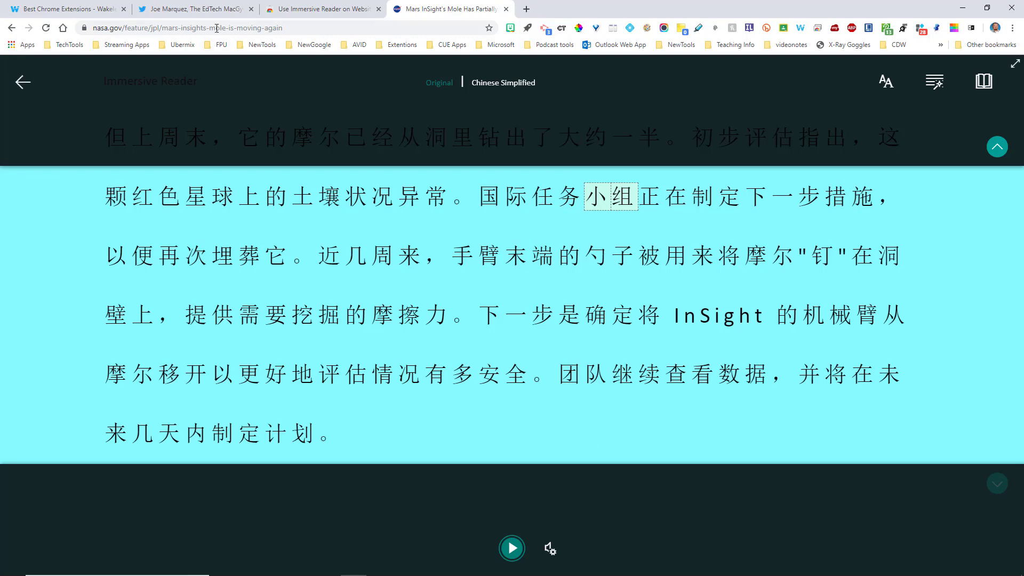
- In the Twitter tab, go to your own profile, then the retweeted technology account's profile
left_click(176, 9)
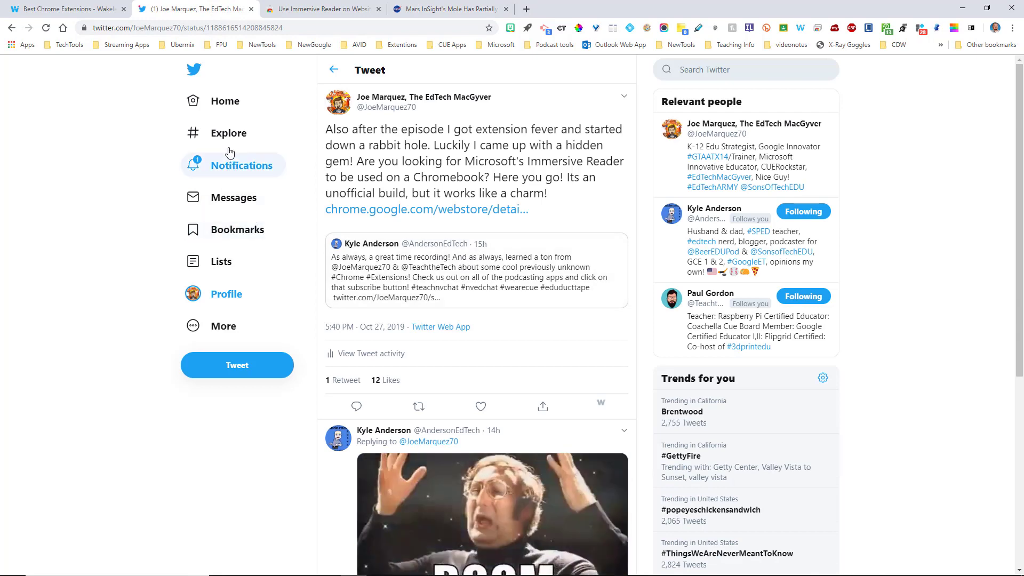
left_click(227, 293)
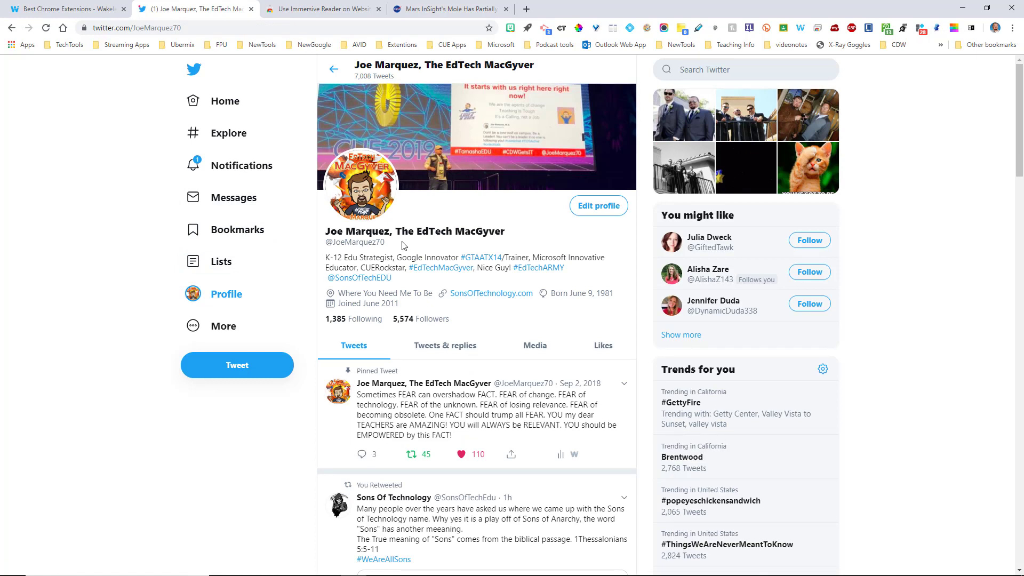
left_click(336, 516)
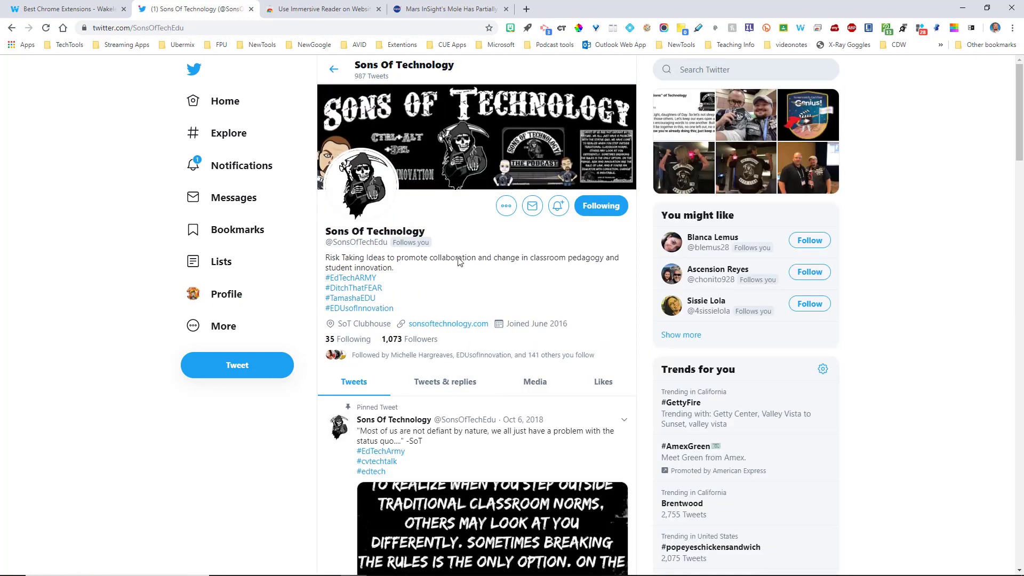